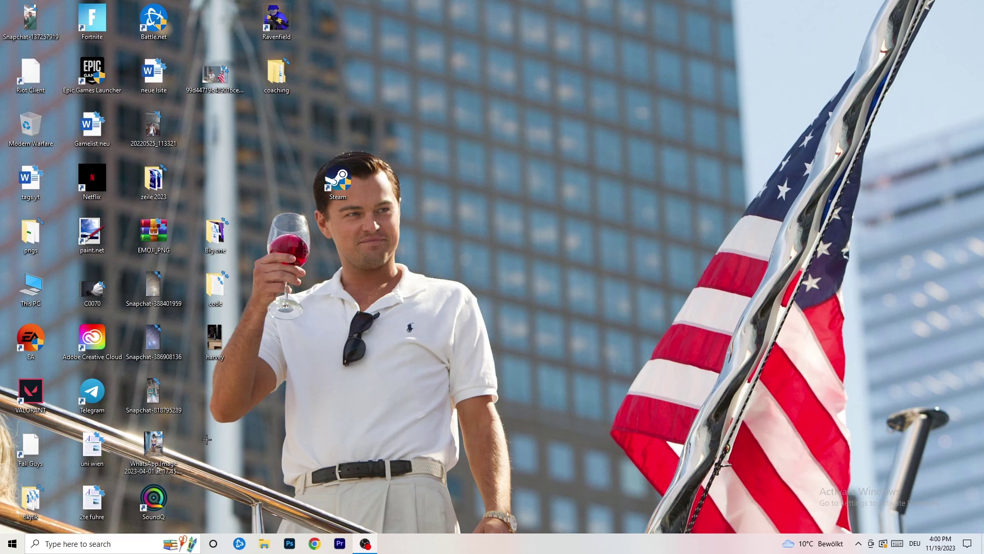
Open the Start menu to show the app list
click(5, 550)
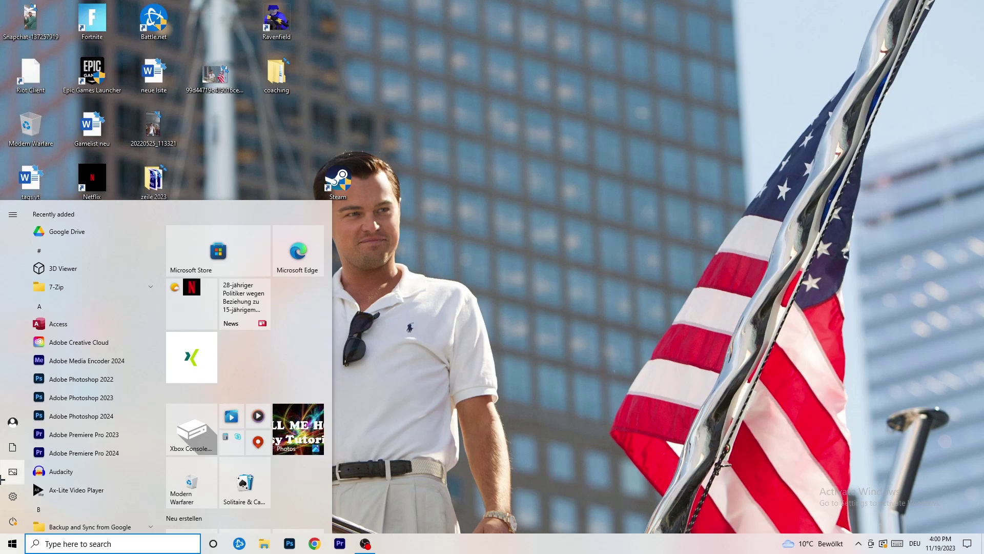
Open Settings > Gaming, confirm Xbox Game Bar is off, and go to Captures
click(12, 496)
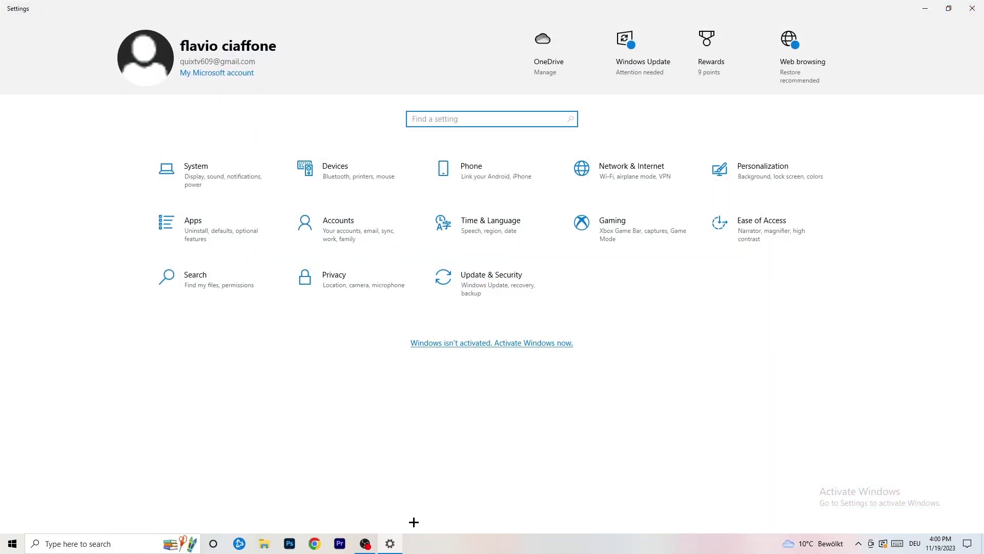
click(612, 226)
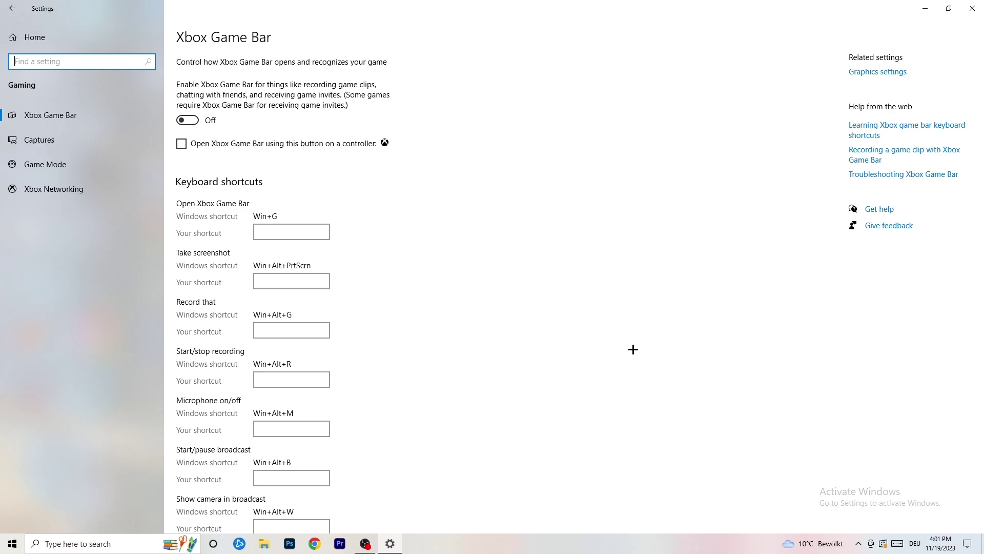
click(81, 142)
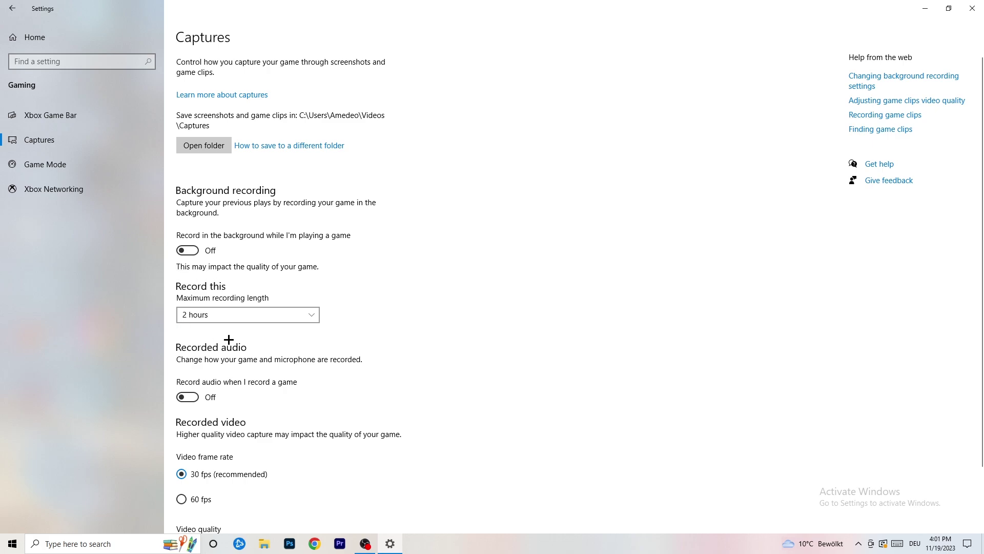
Keep maximum recording length at 2 hours and check that Game Mode is on
click(244, 315)
click(414, 279)
click(292, 310)
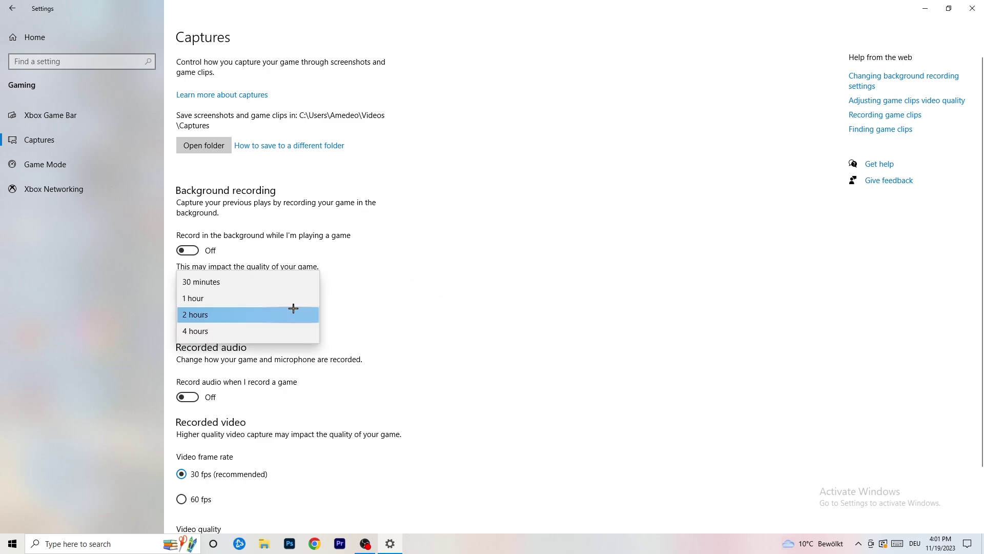
click(566, 345)
scroll(340, 383, down, 2)
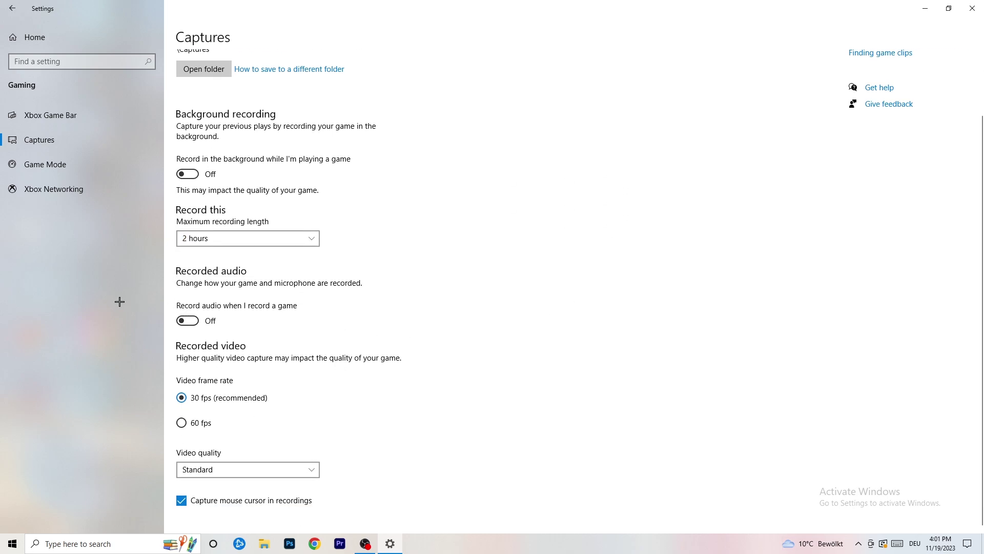
click(72, 163)
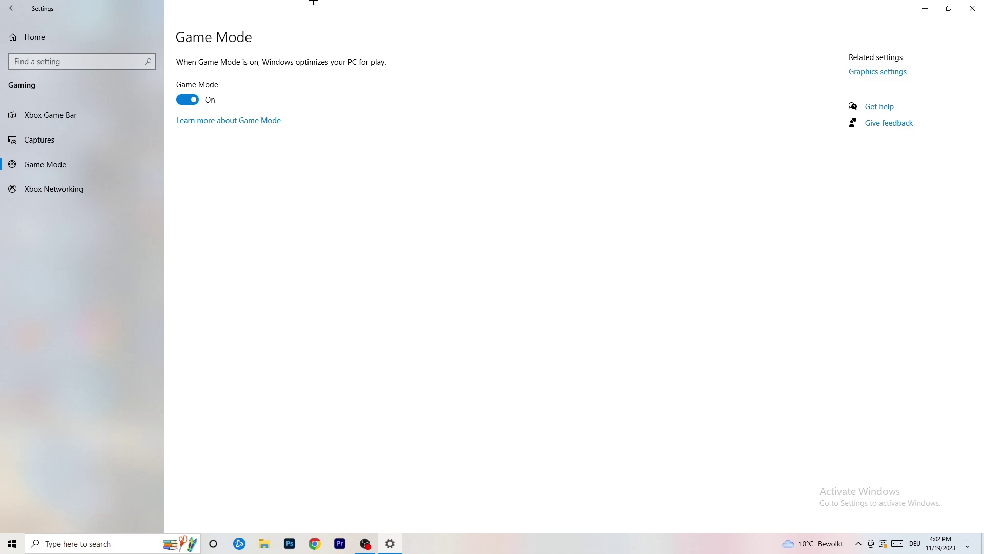
Close Settings and launch Task Manager from the taskbar's context menu
click(972, 8)
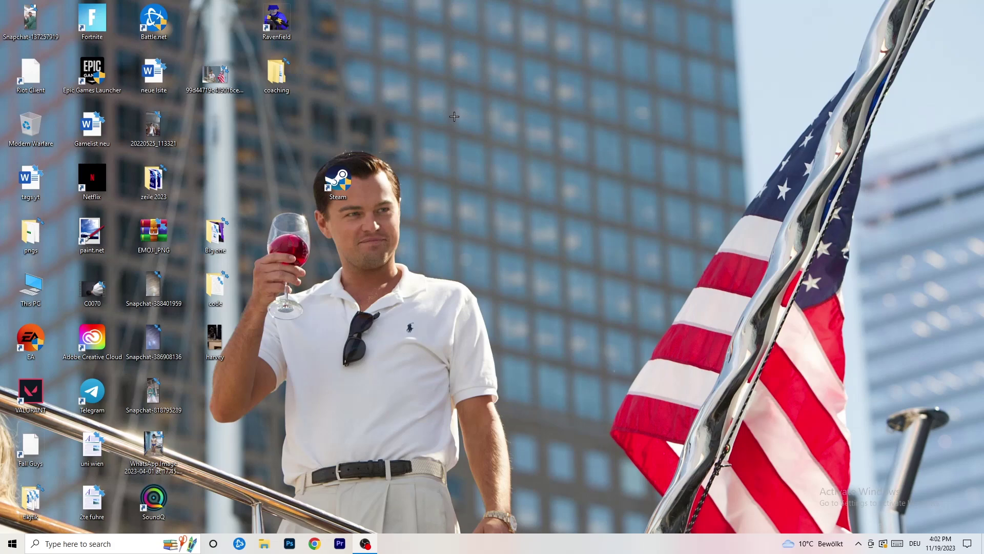
drag(478, 541, 346, 480)
right_click(506, 550)
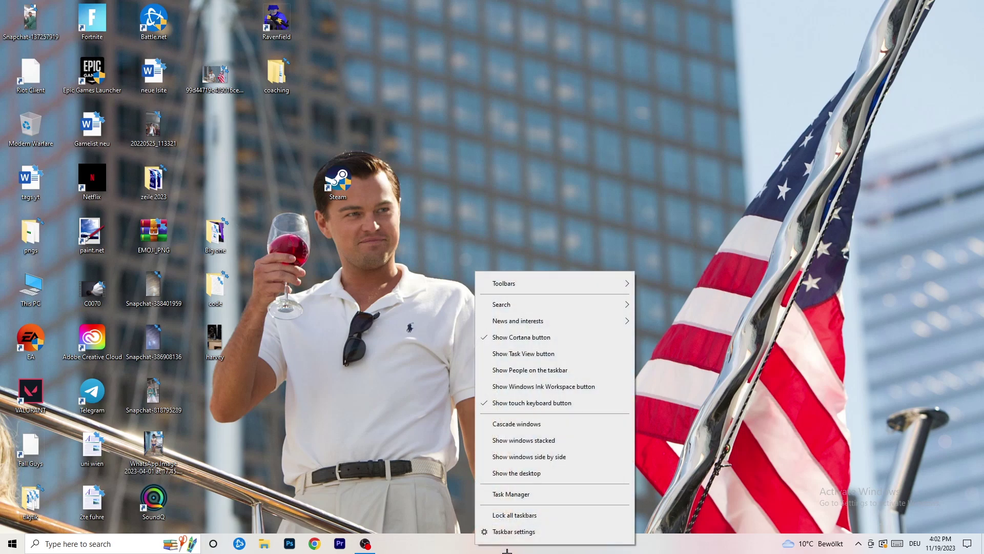
click(529, 496)
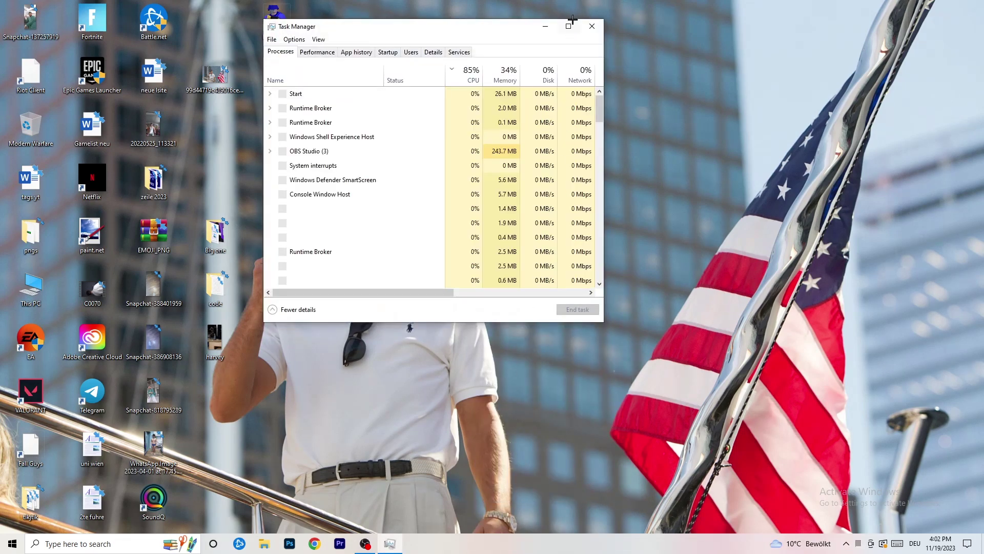
Maximize Task Manager and sort processes by CPU and GPU usage, inspecting OBS Studio
click(568, 21)
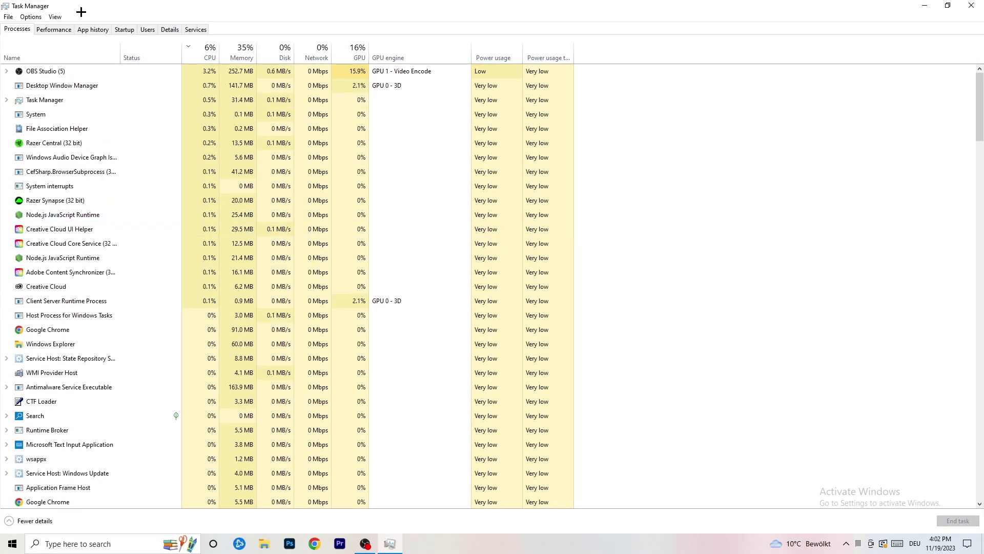
click(210, 51)
click(356, 51)
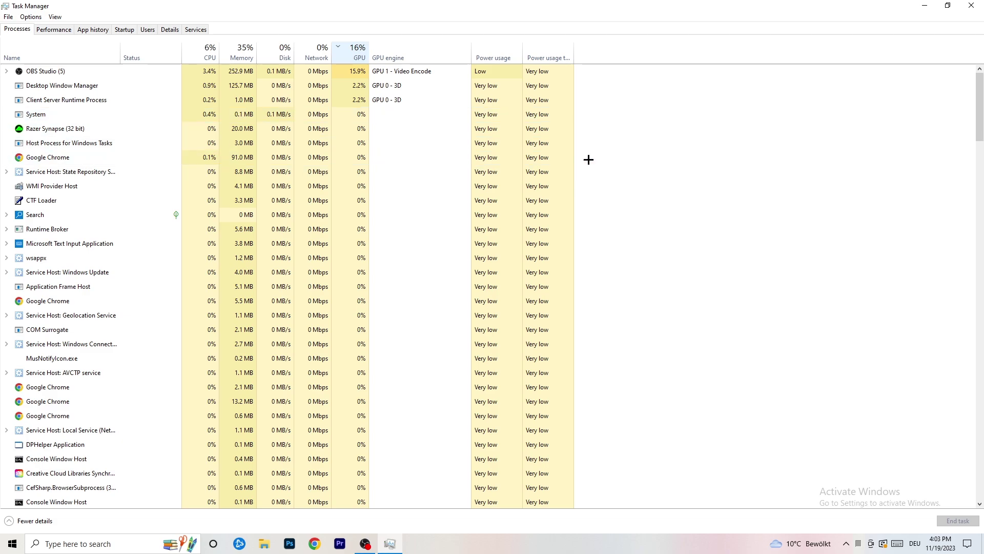
right_click(357, 73)
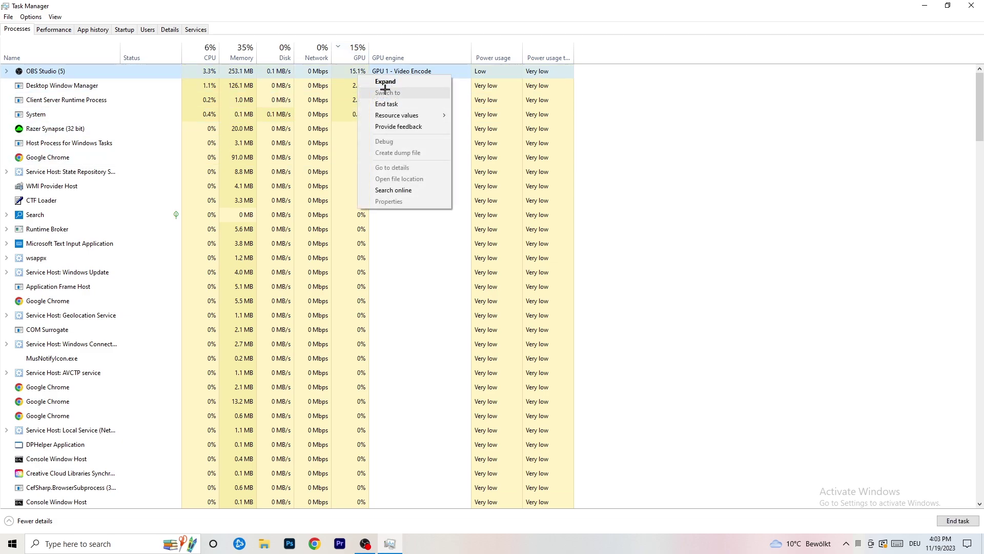
click(805, 93)
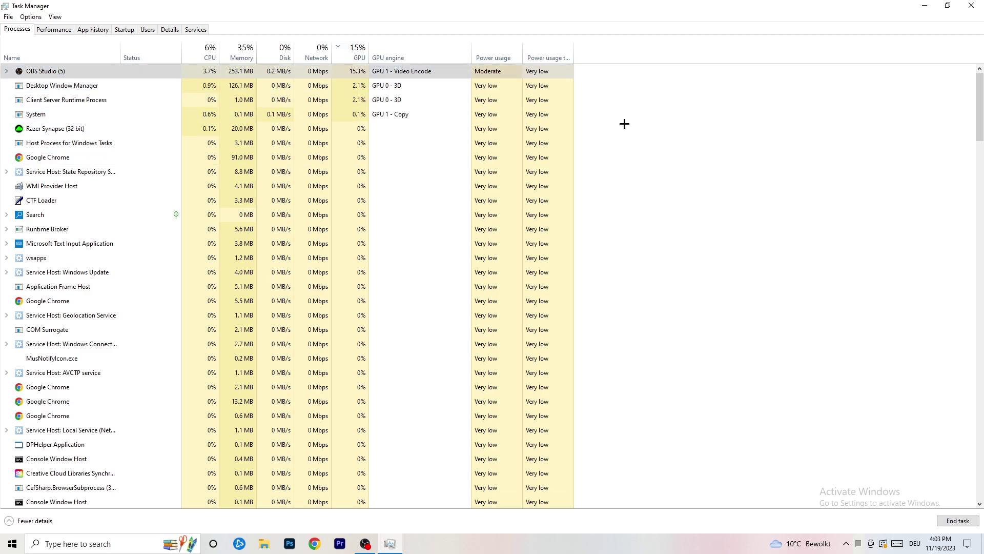
click(205, 51)
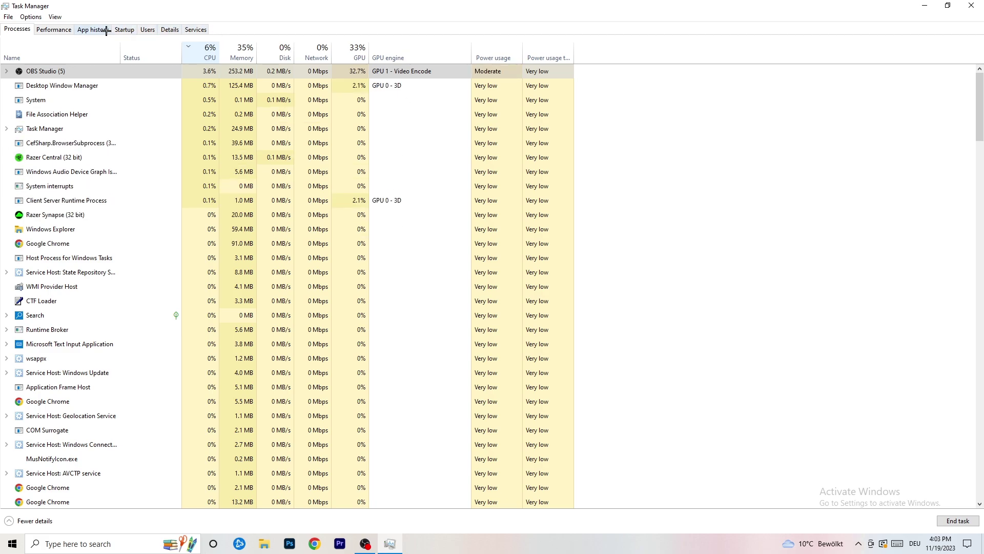
click(171, 28)
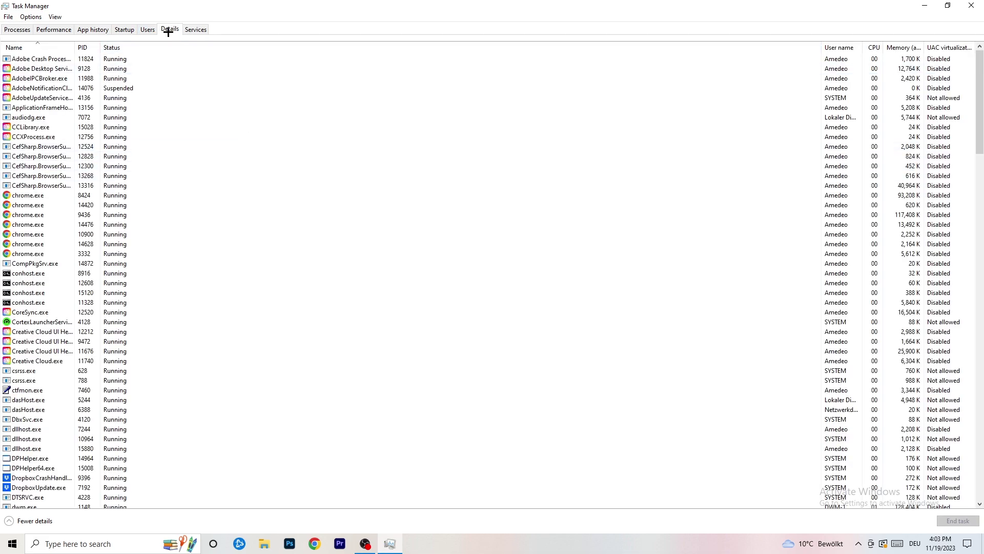
Check a Creative Cloud process's Set priority options unchanged, then show the Startup apps list
scroll(145, 266, down, 3)
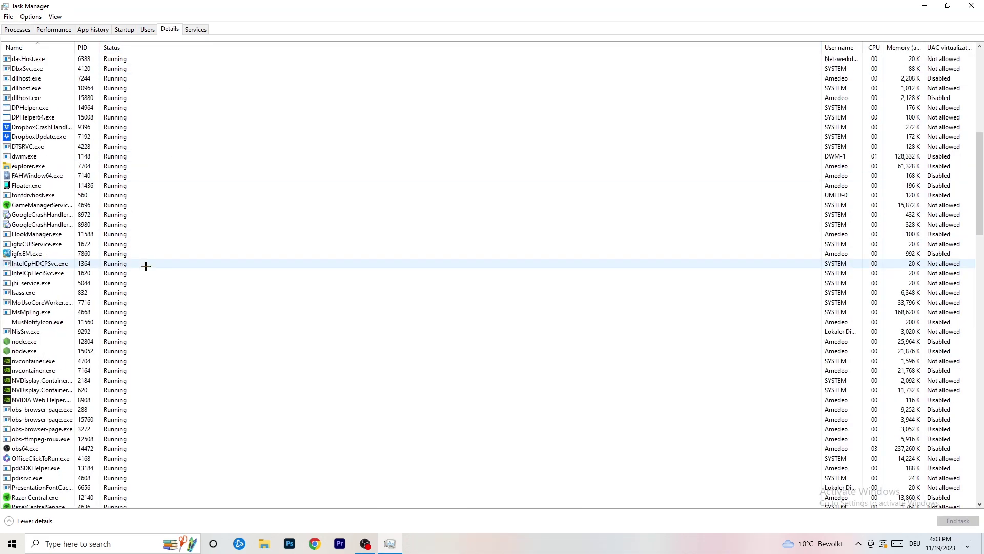
scroll(169, 219, up, 3)
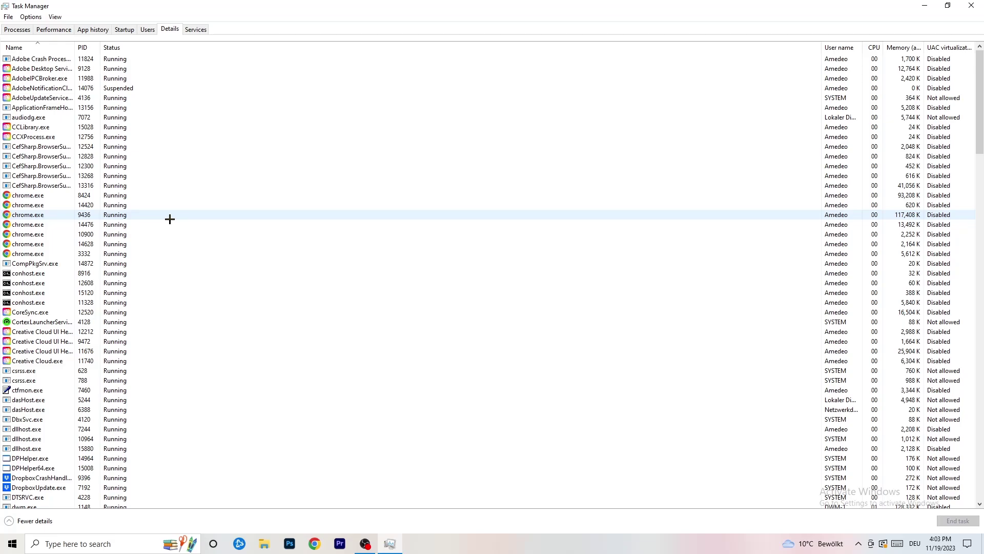
scroll(92, 236, down, 3)
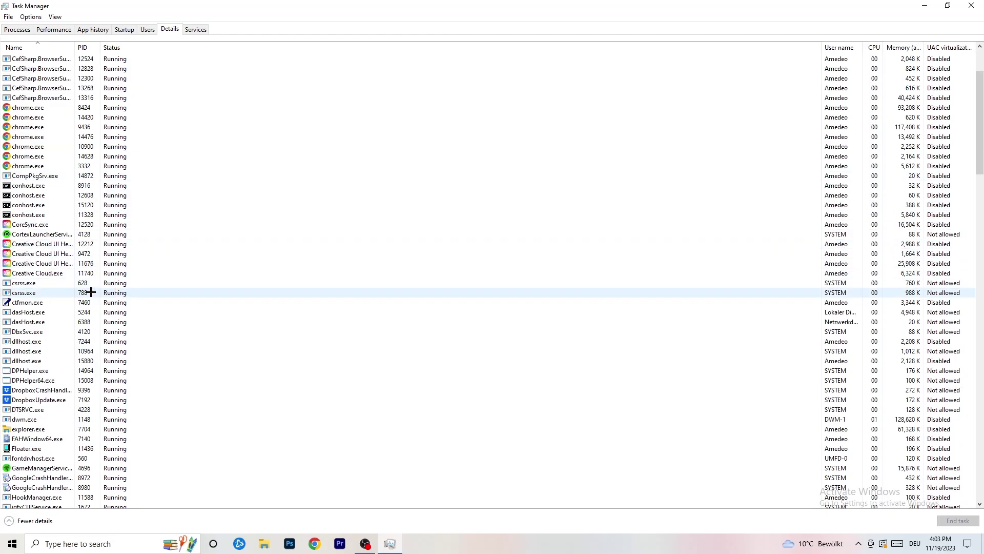
right_click(42, 263)
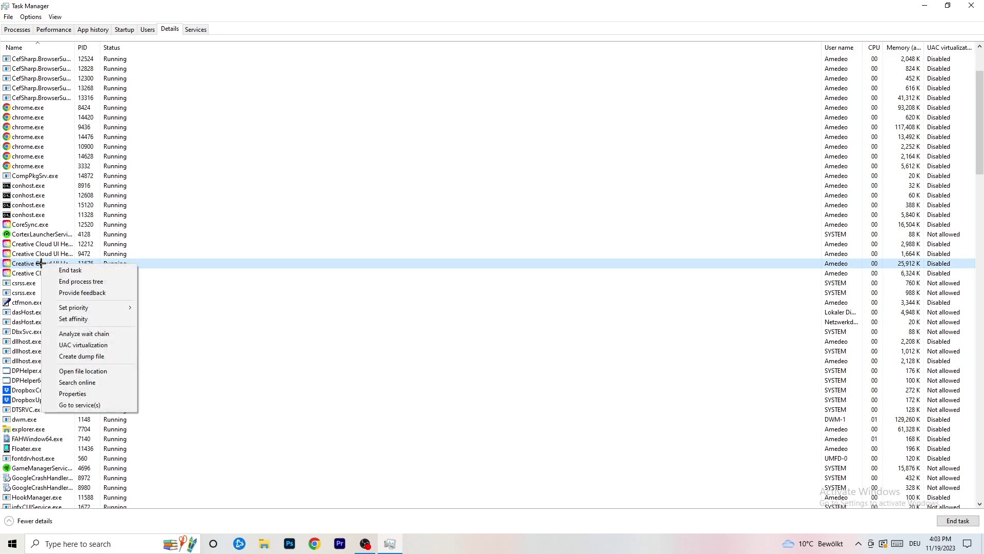
mouse_move(123, 308)
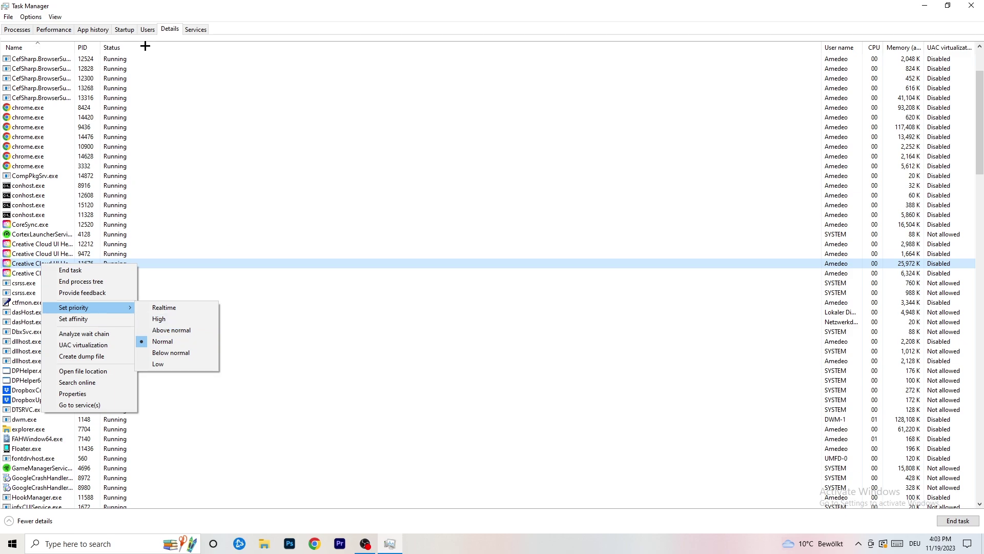
click(125, 29)
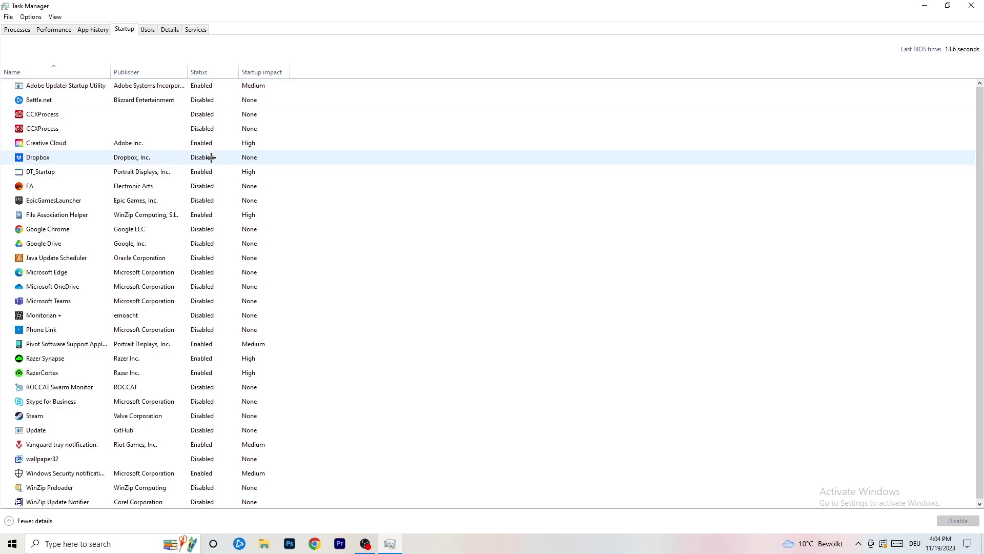
Leave DT_Startup enabled and close Task Manager
right_click(224, 168)
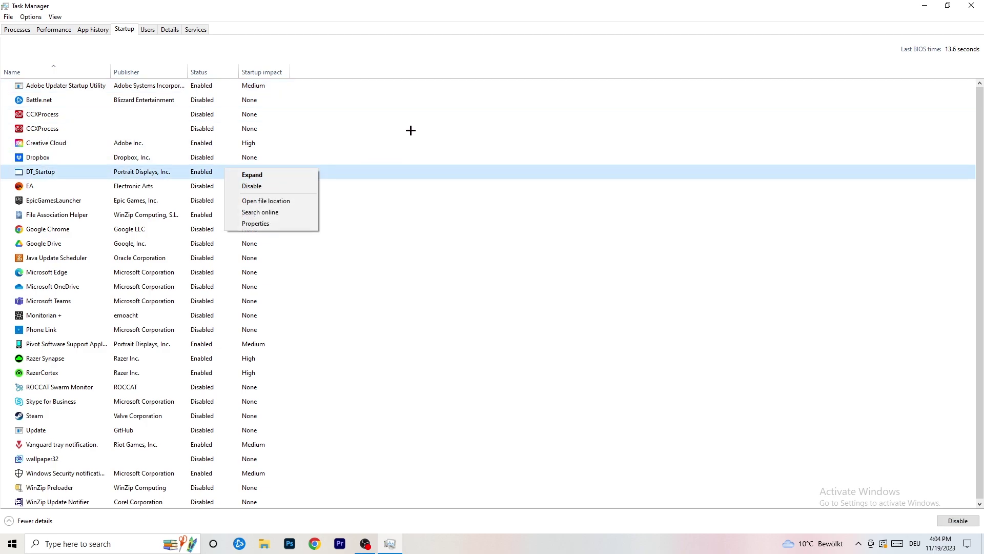
click(721, 4)
click(971, 5)
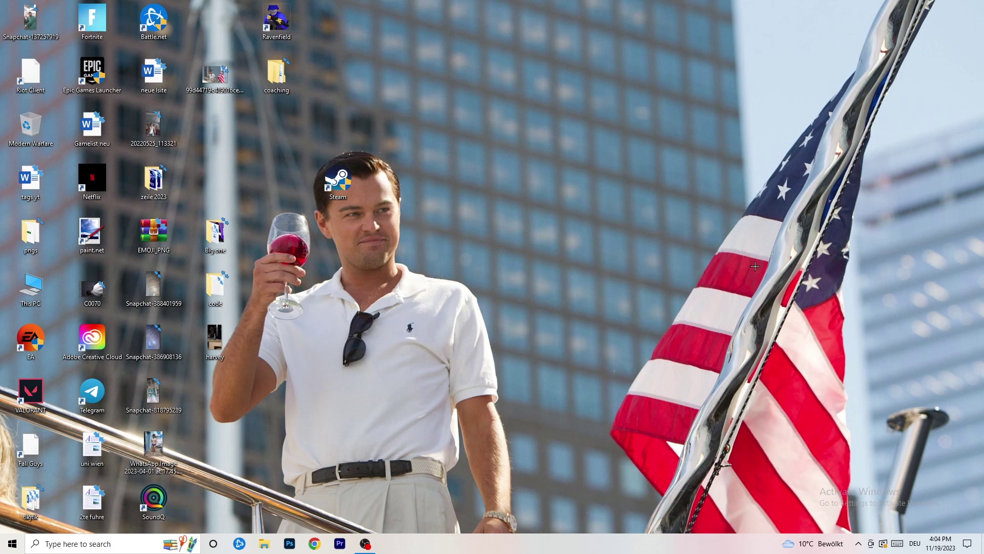
Reopen Settings from the Start menu and go to System Display settings
click(6, 547)
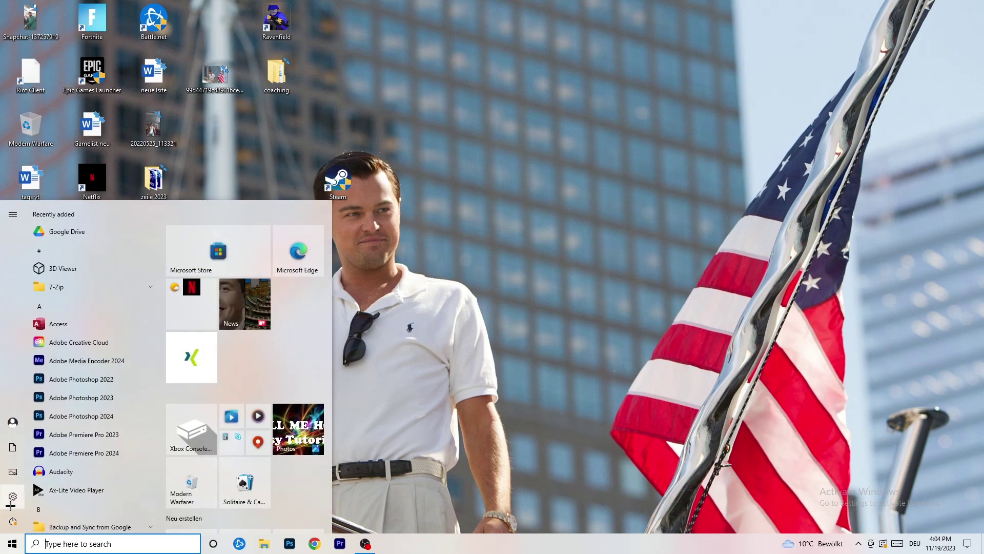
click(12, 497)
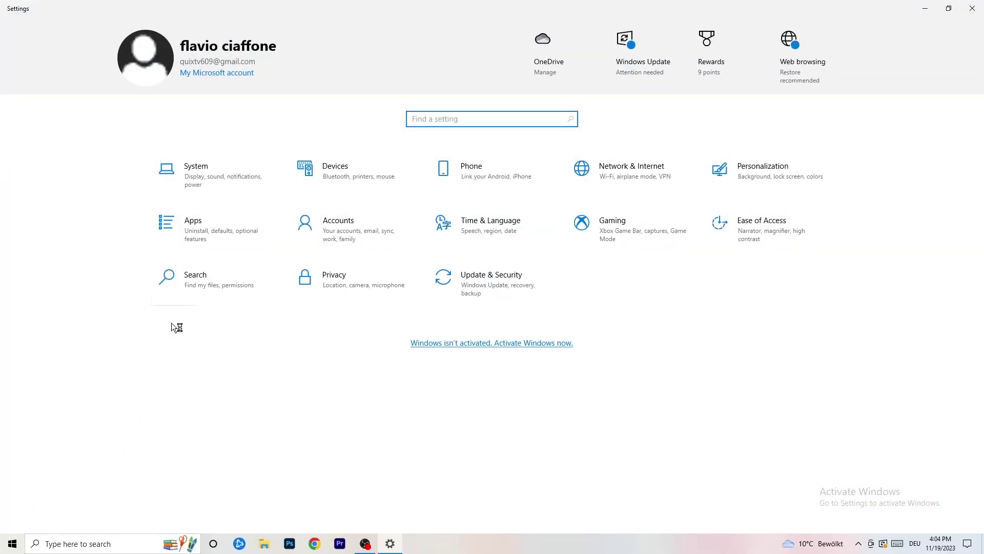
click(232, 166)
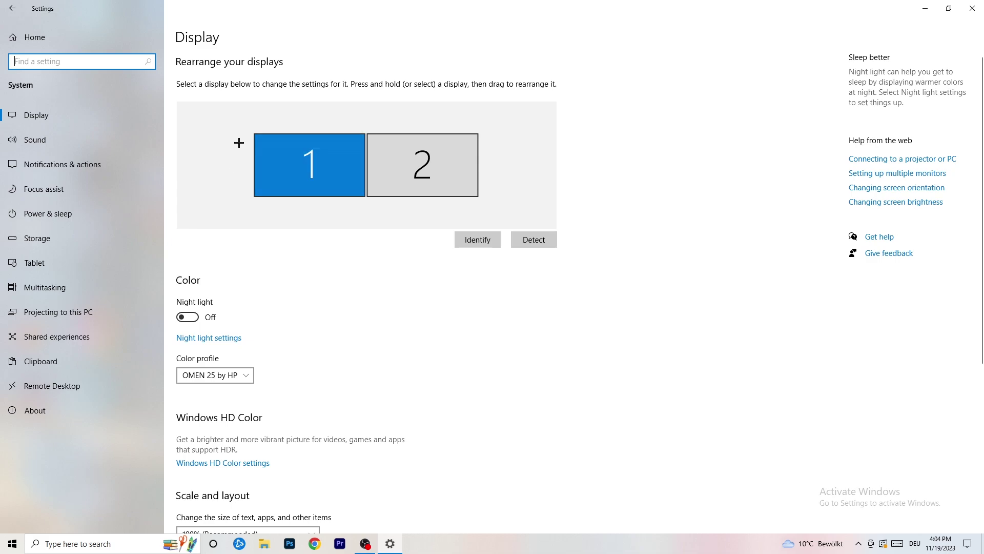
scroll(358, 188, down, 2)
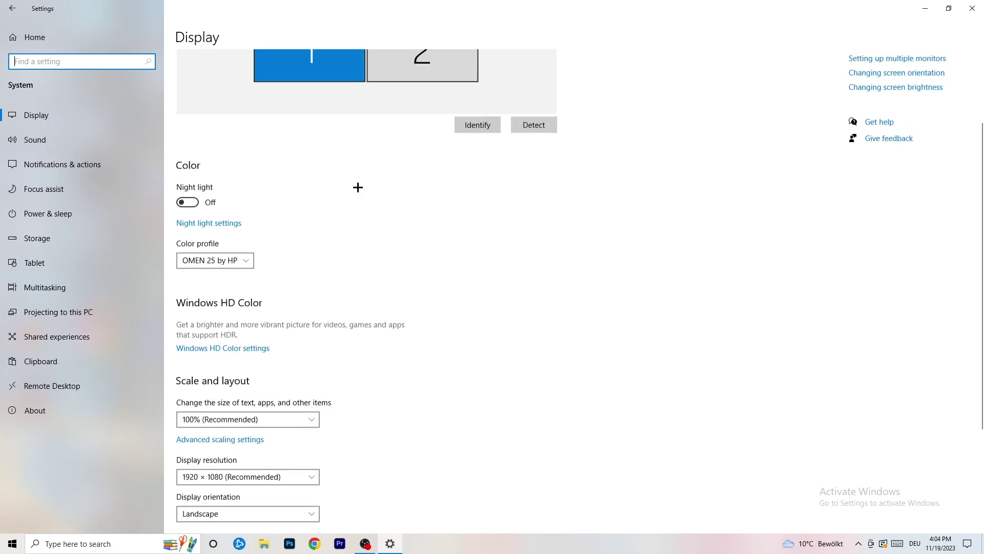
scroll(357, 188, down, 2)
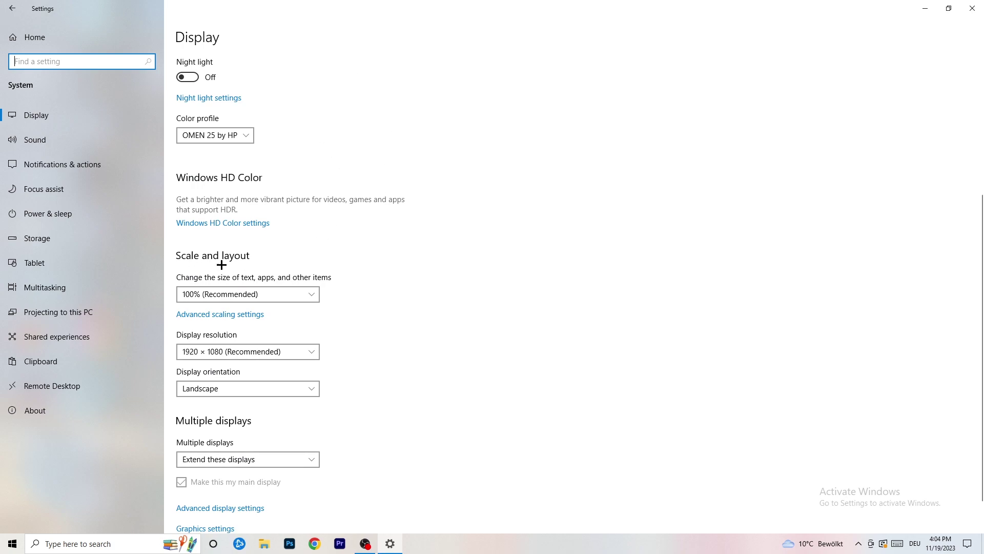
click(279, 294)
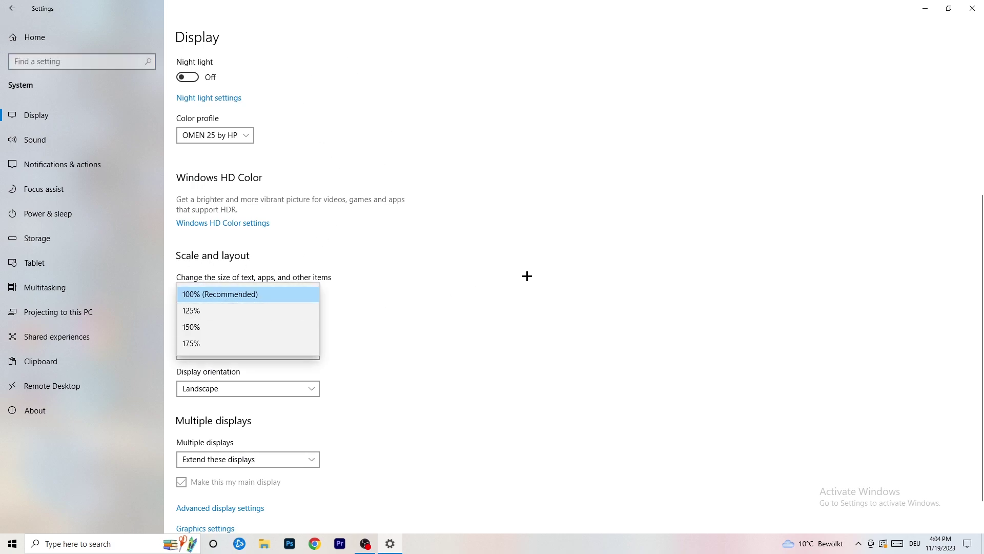
scroll(498, 270, down, 1)
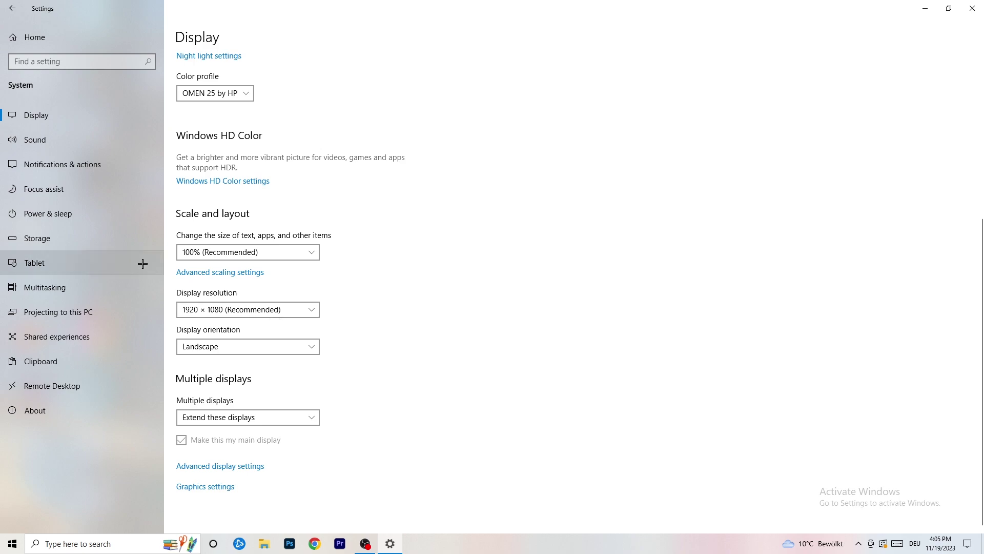
Review the power plans under Power & sleep, keeping Balanced (recommended) active
click(76, 217)
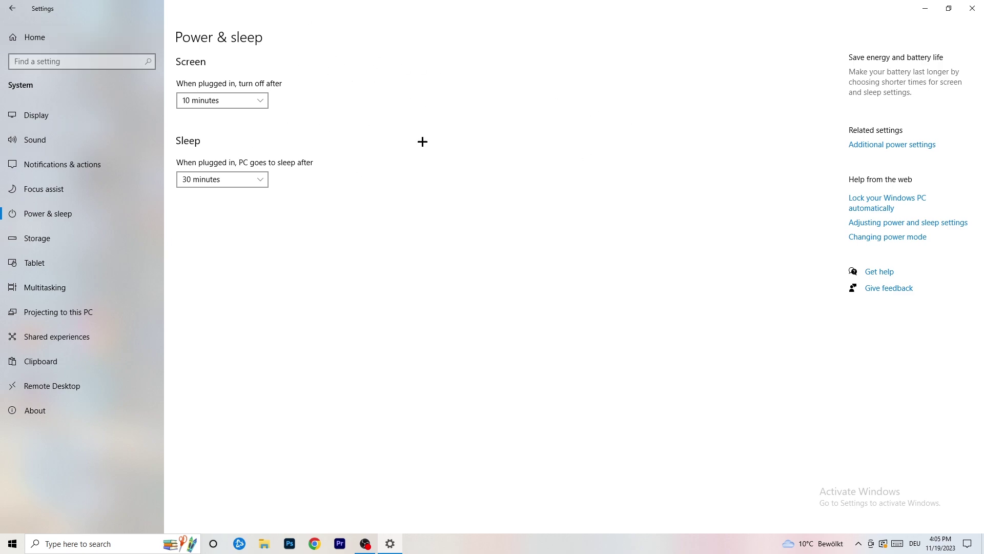
click(892, 145)
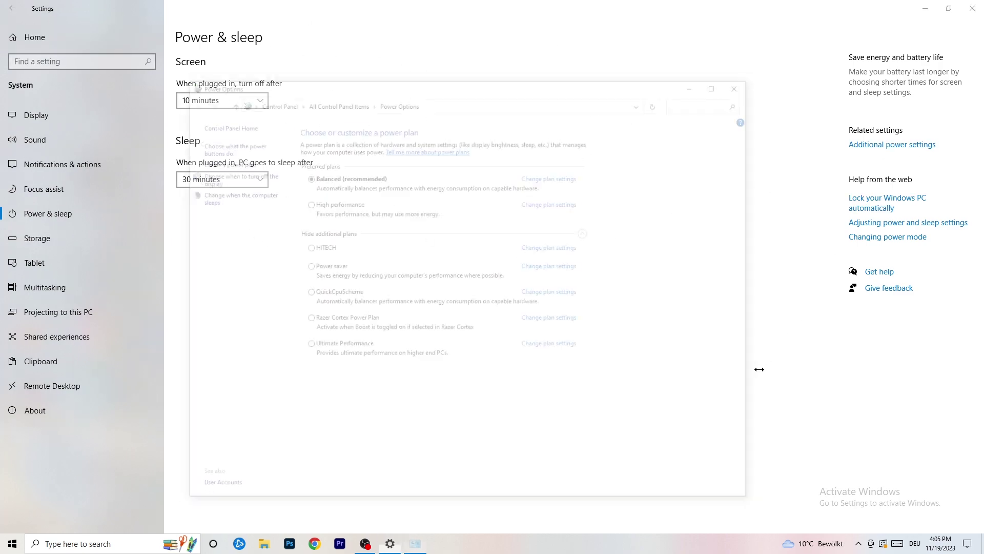
click(585, 231)
click(584, 231)
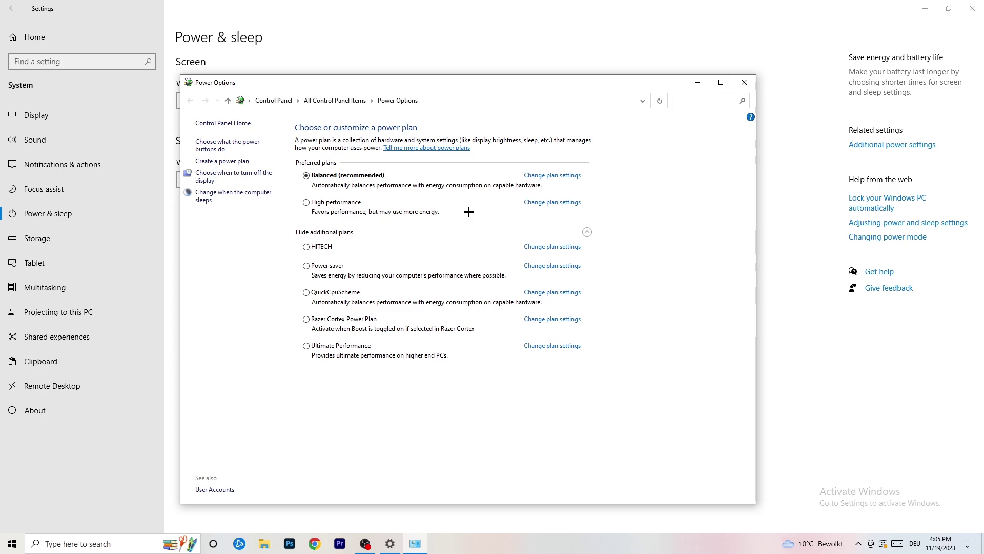
click(745, 82)
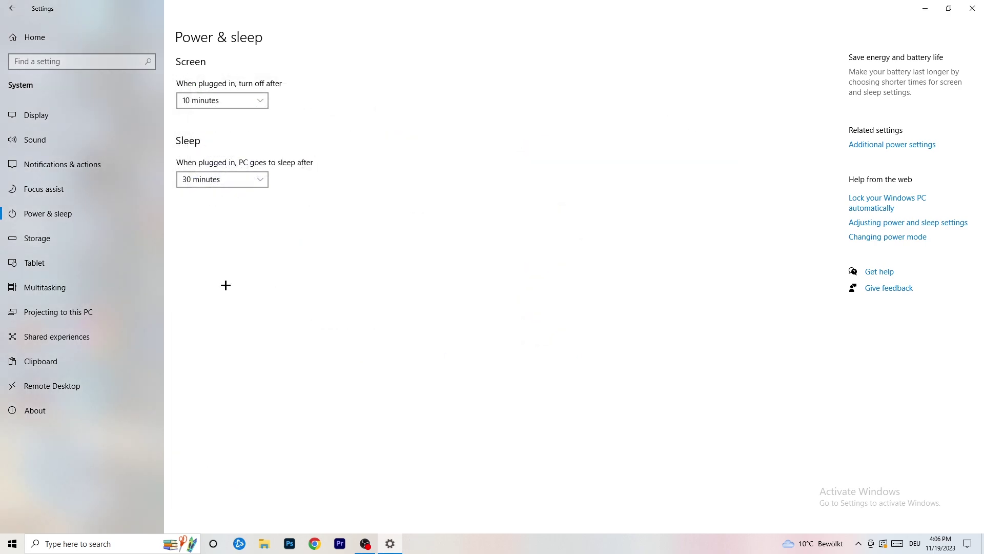
Have Storage Sense delete unused temporary files, keeping it running every week
click(67, 244)
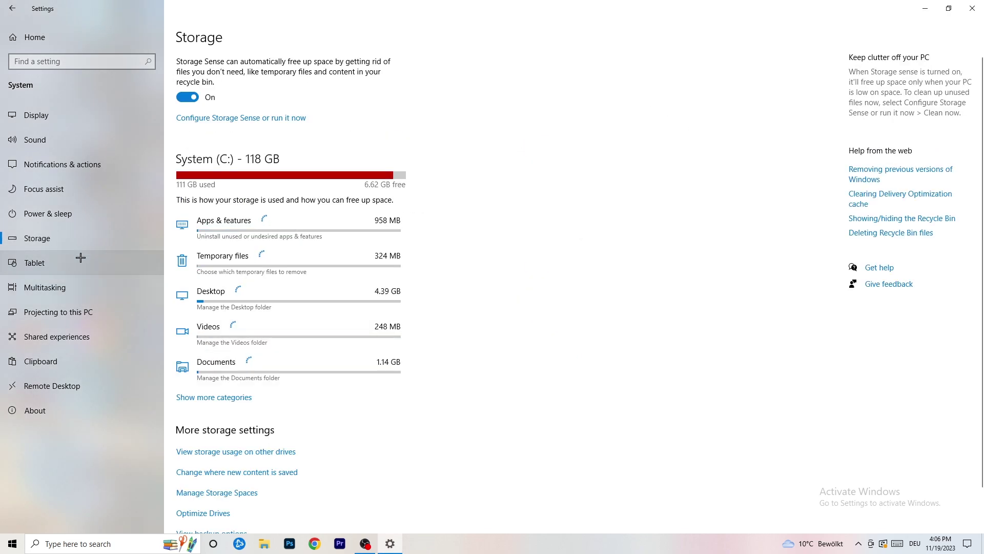
click(247, 123)
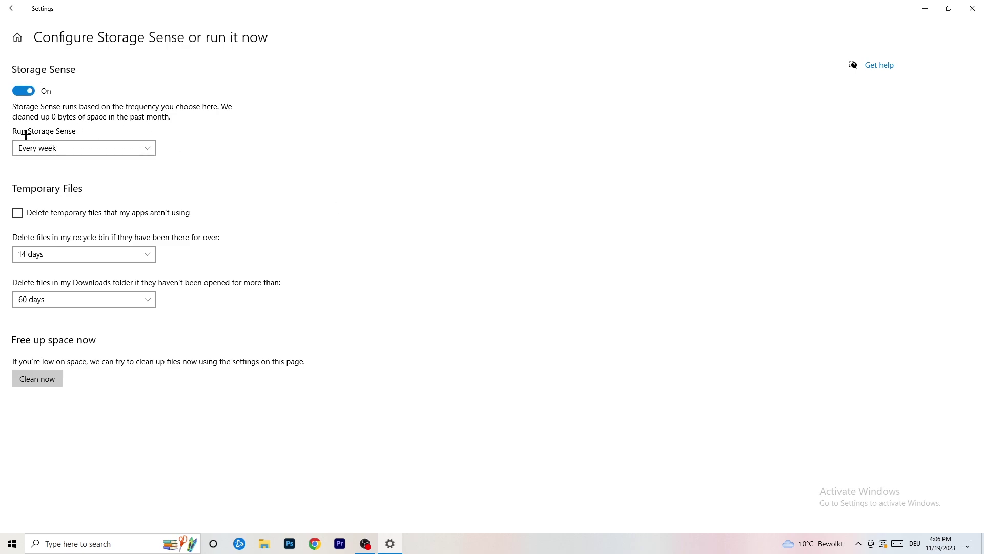
click(56, 147)
click(222, 151)
click(58, 214)
Keep recycle bin cleanup at 14 days and Downloads at 60 days, then return home
click(77, 254)
click(333, 207)
click(151, 254)
click(425, 186)
click(90, 300)
click(373, 283)
click(110, 303)
click(483, 249)
click(12, 8)
click(13, 8)
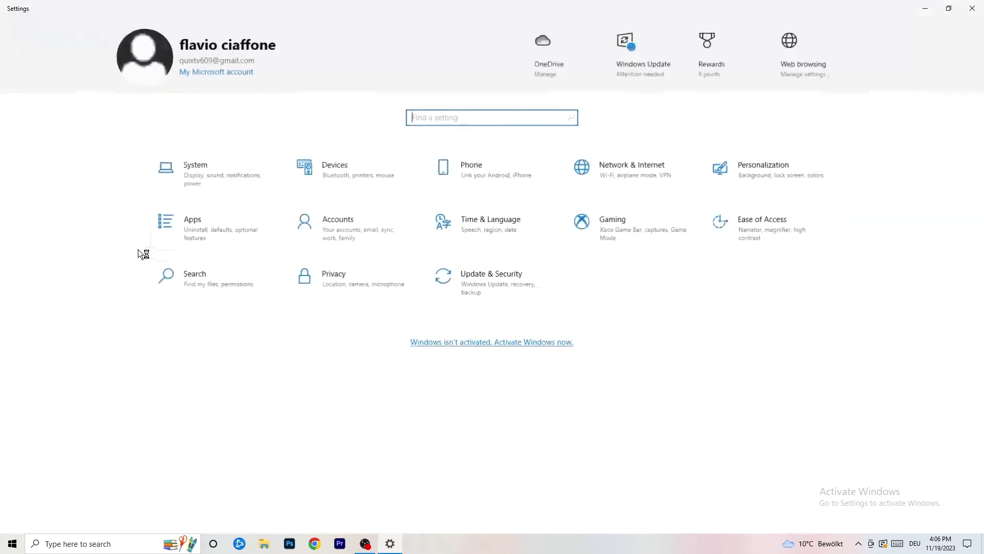
Review the KB5032189 cumulative update awaiting restart in Windows Update, then close Settings
click(484, 288)
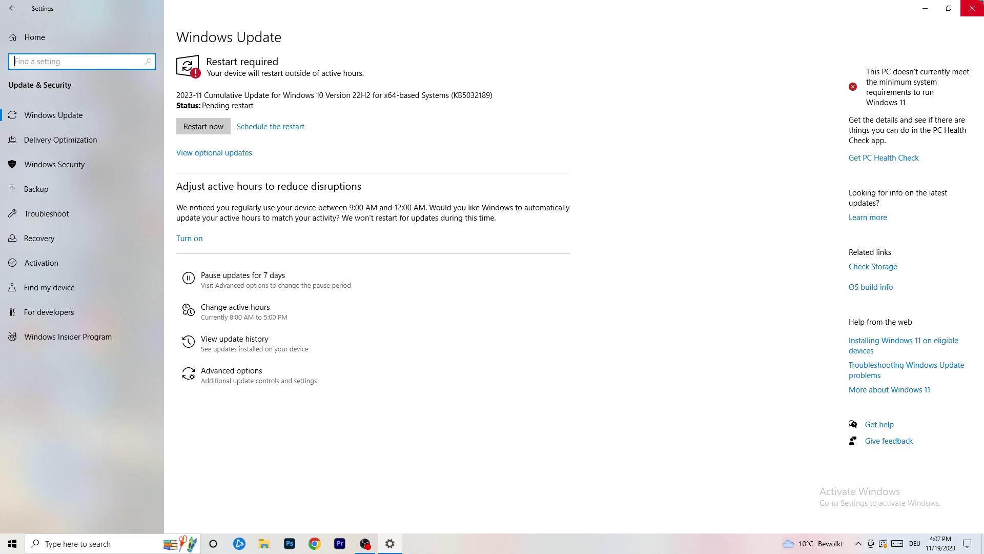
click(972, 8)
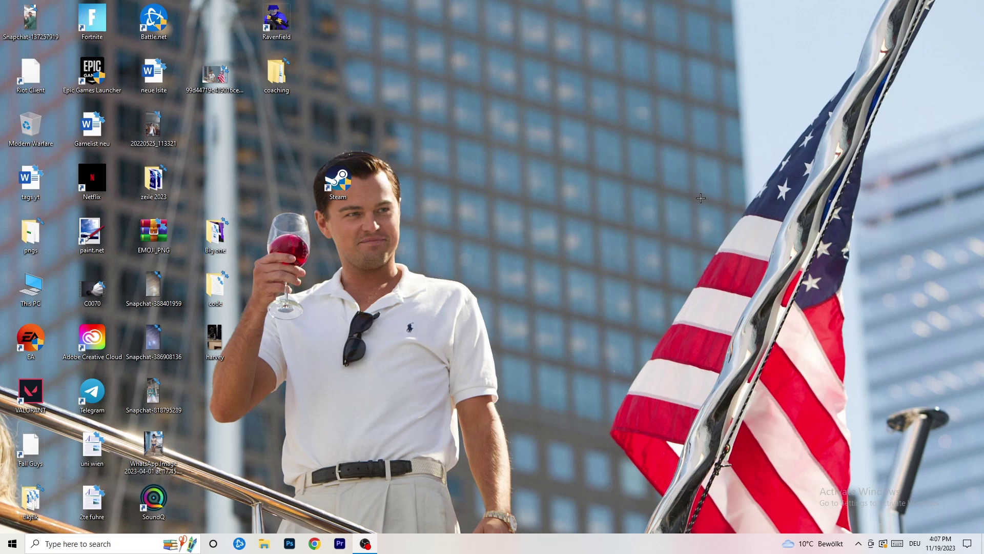
Launch NVIDIA Control Panel from the desktop context menu and check the 1920 × 1080 (native), 60Hz resolution
right_click(596, 215)
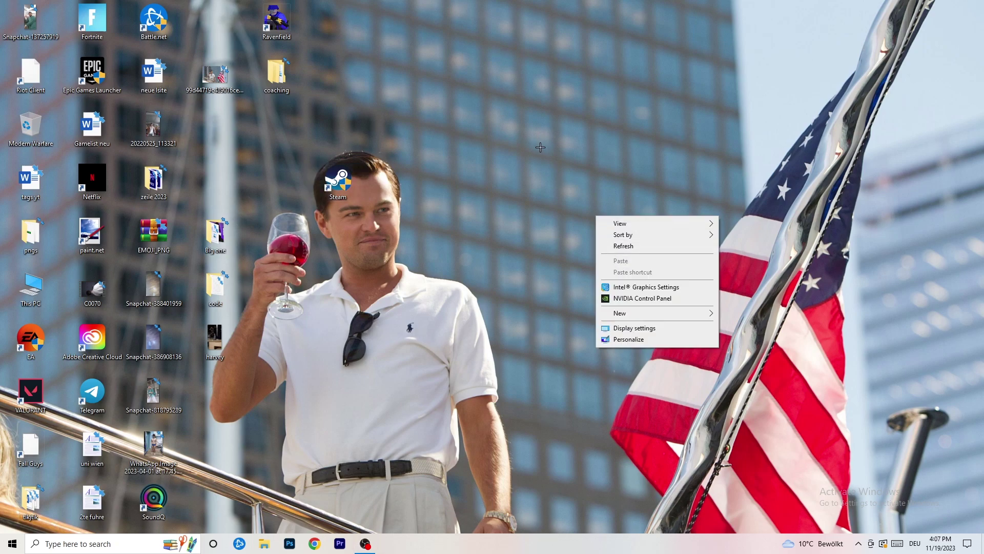
click(656, 299)
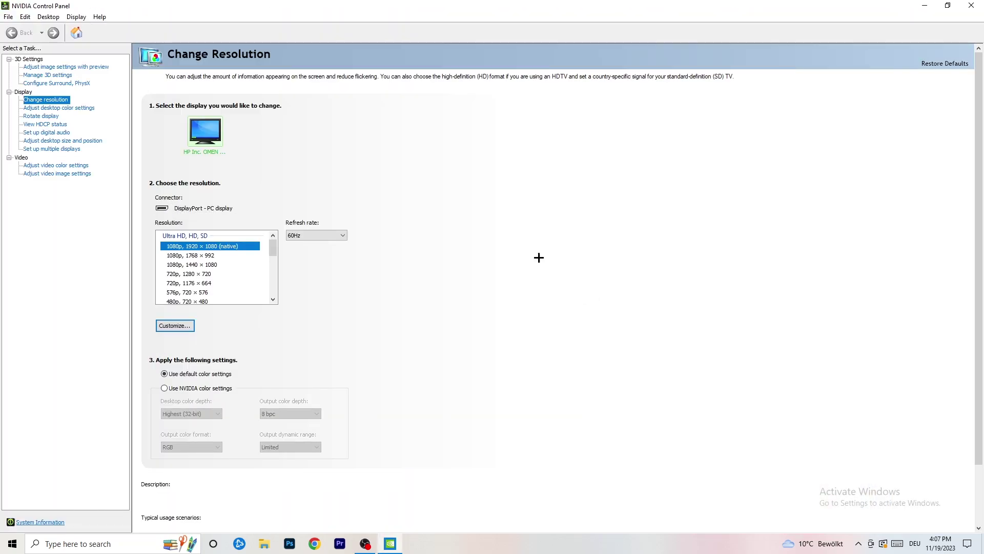
mouse_move(230, 247)
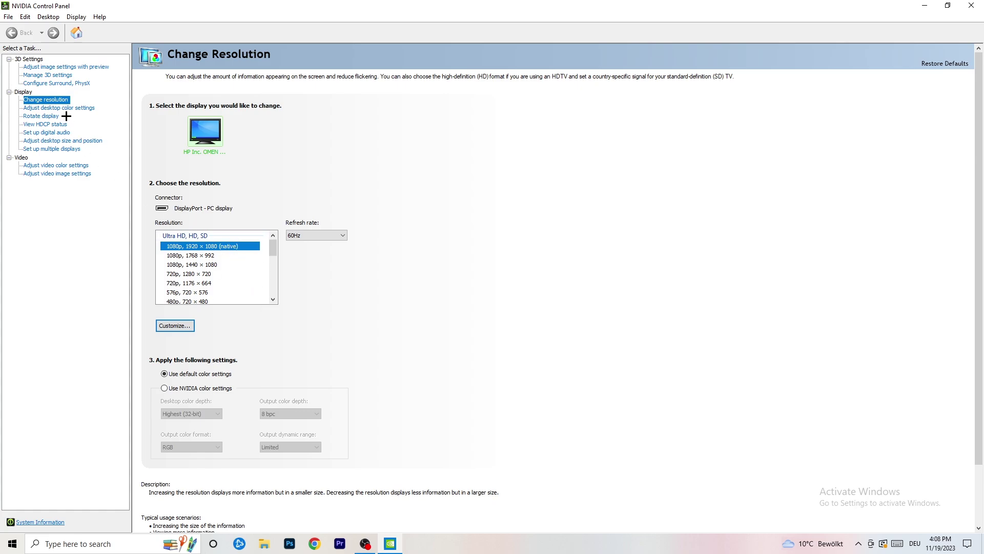
Confirm image settings stay on 'Let the 3D application decide', then close NVIDIA Control Panel
click(53, 68)
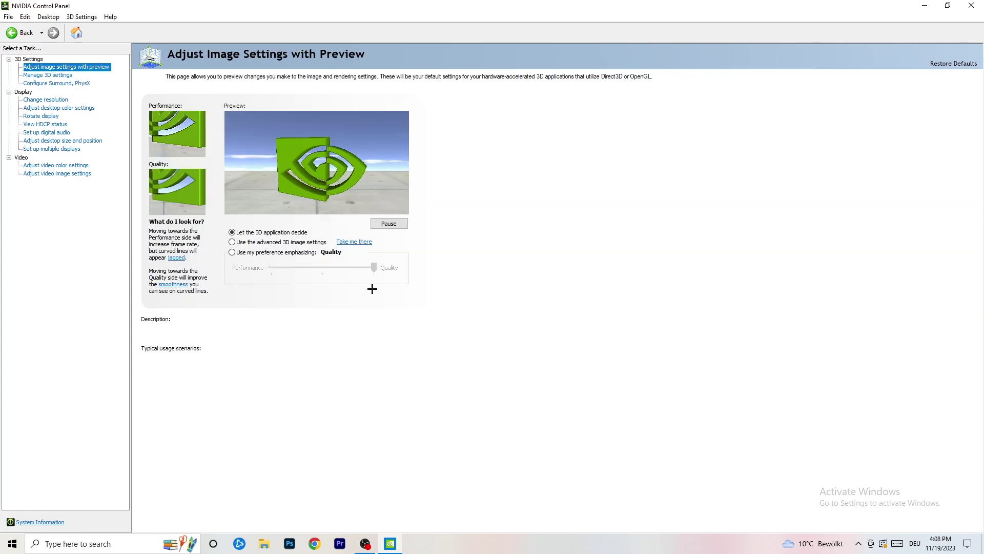
mouse_move(308, 246)
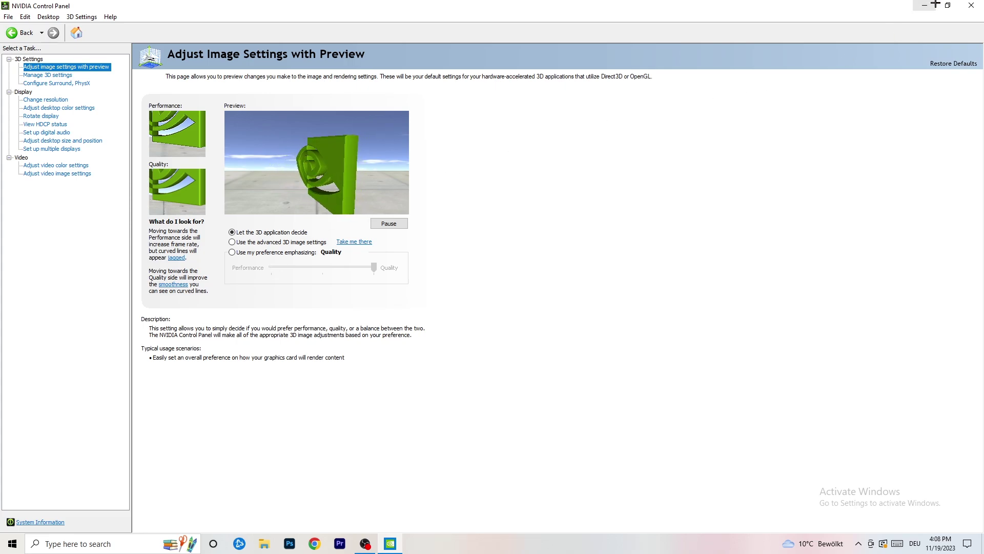
click(971, 5)
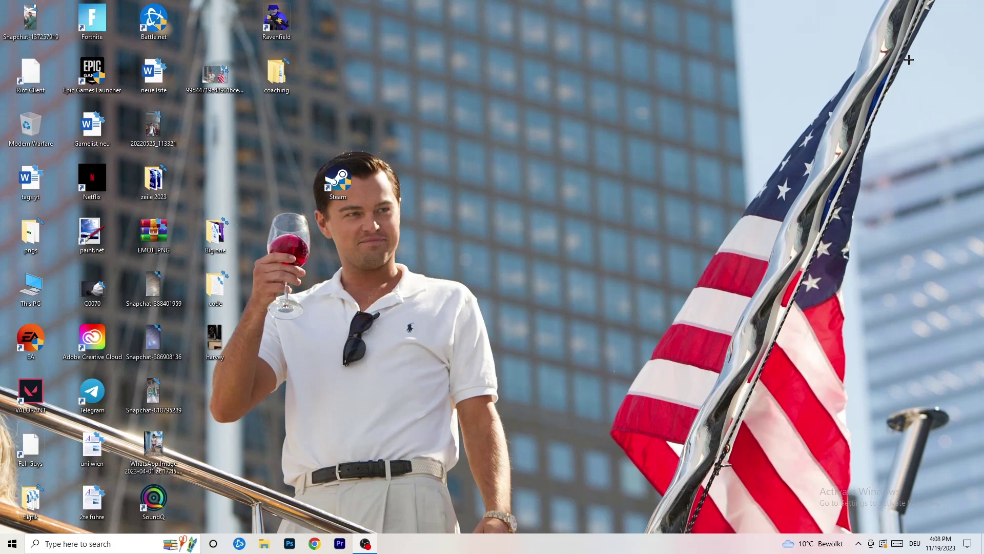